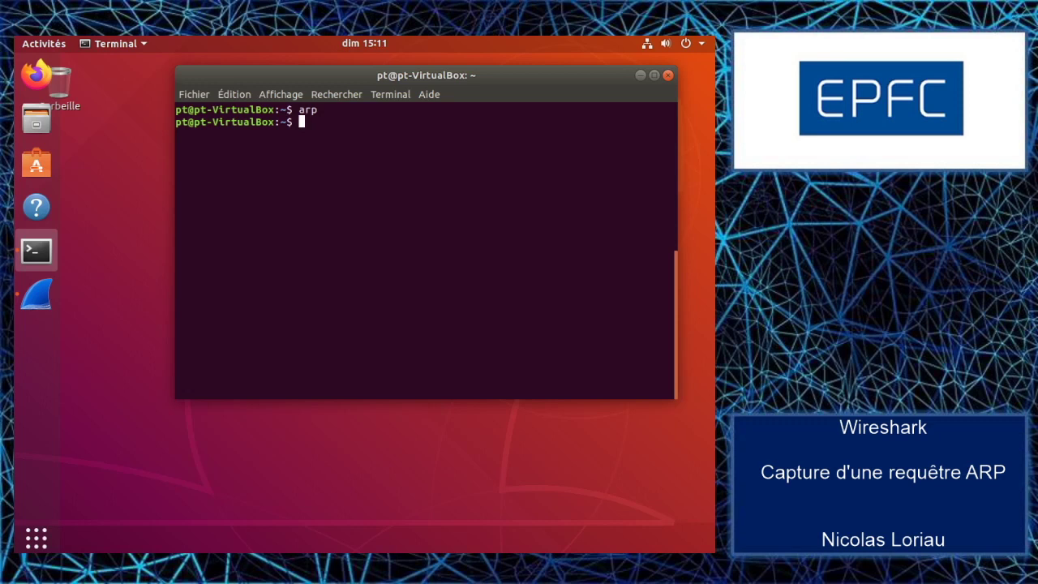
Step: Check the ARP cache in the terminal with the arp command
text(arp)
key(Return)
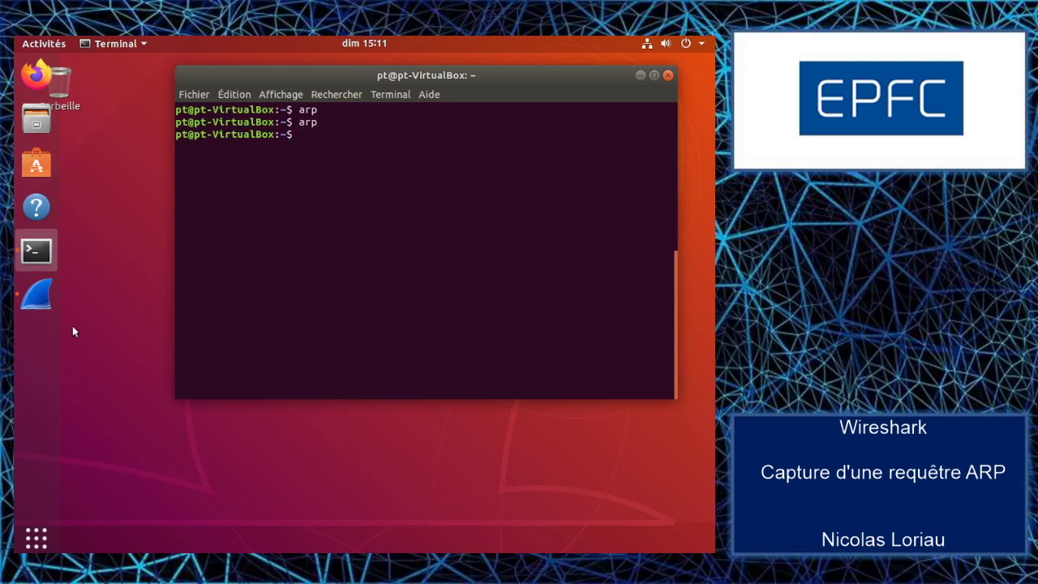
Step: Switch to Wireshark, start a trial capture on interface enp0s3, enlarge the packet list and stop the capture
click(38, 296)
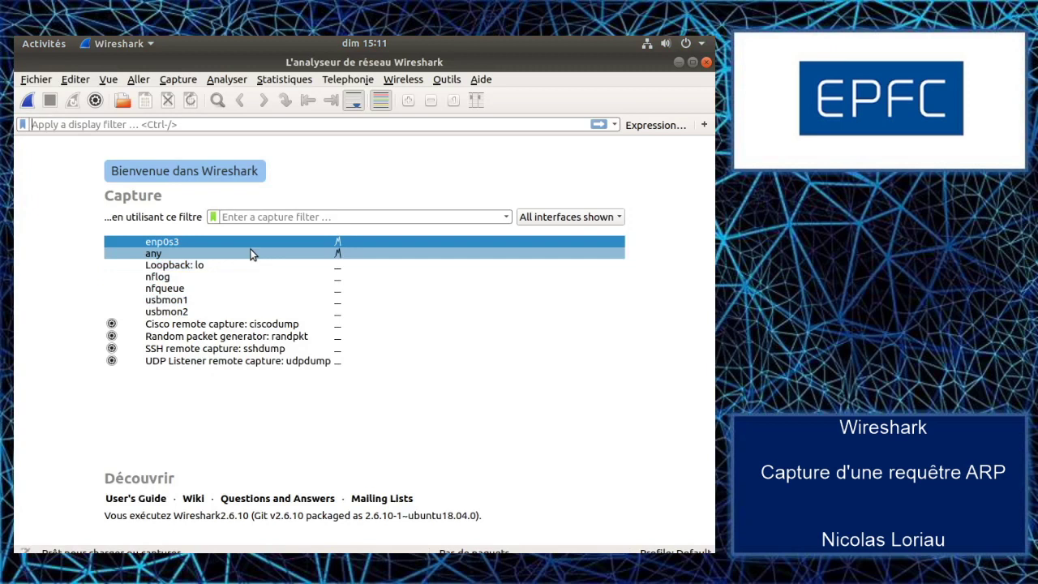
click(175, 244)
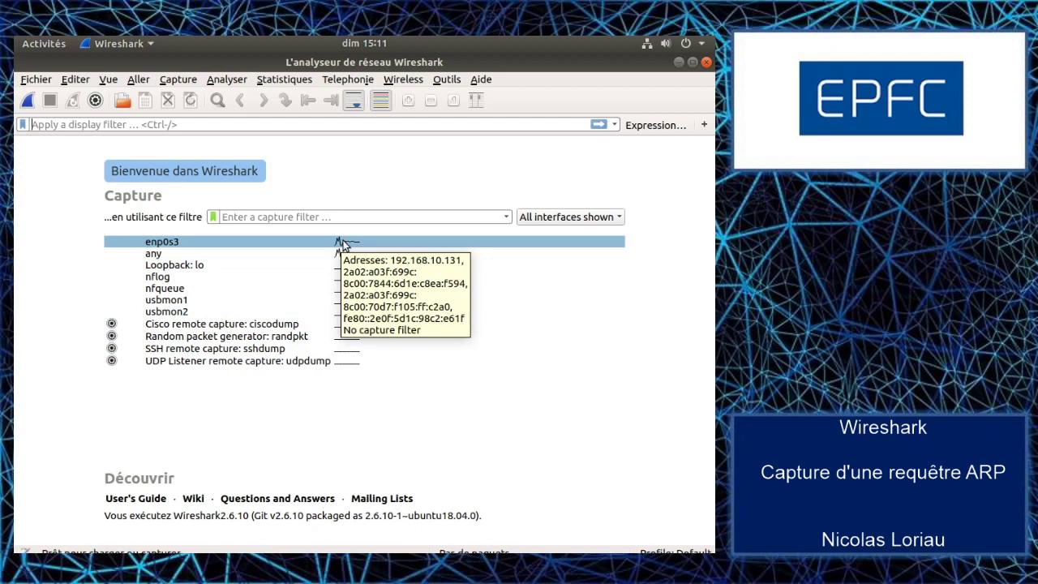
click(185, 243)
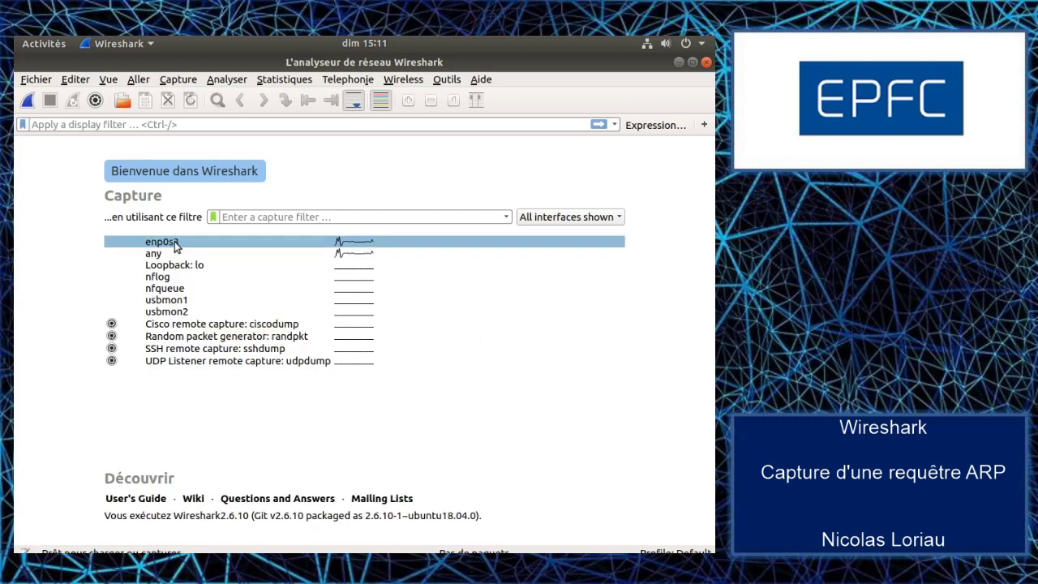
click(25, 104)
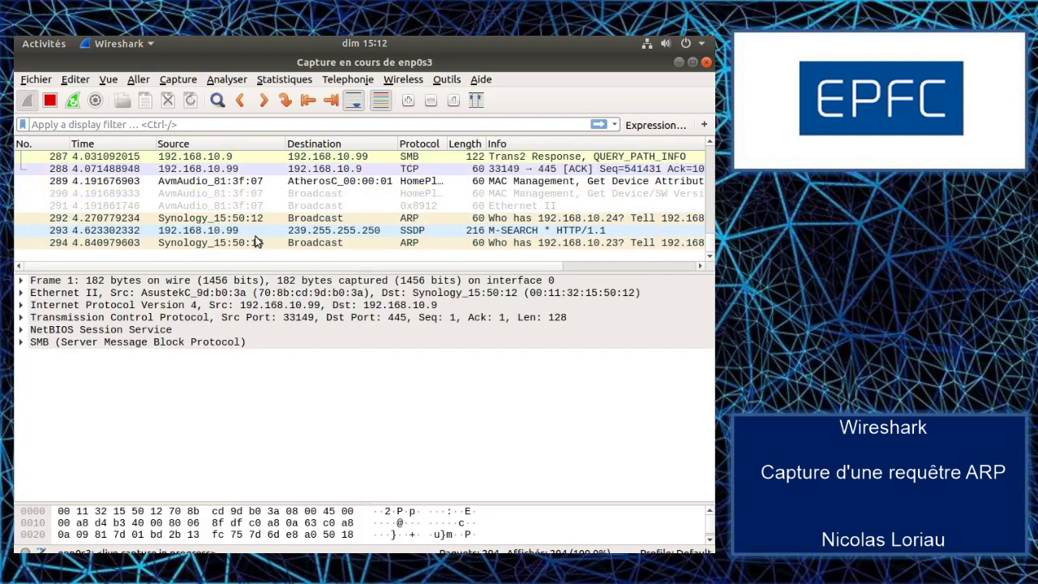
drag(366, 272, 367, 369)
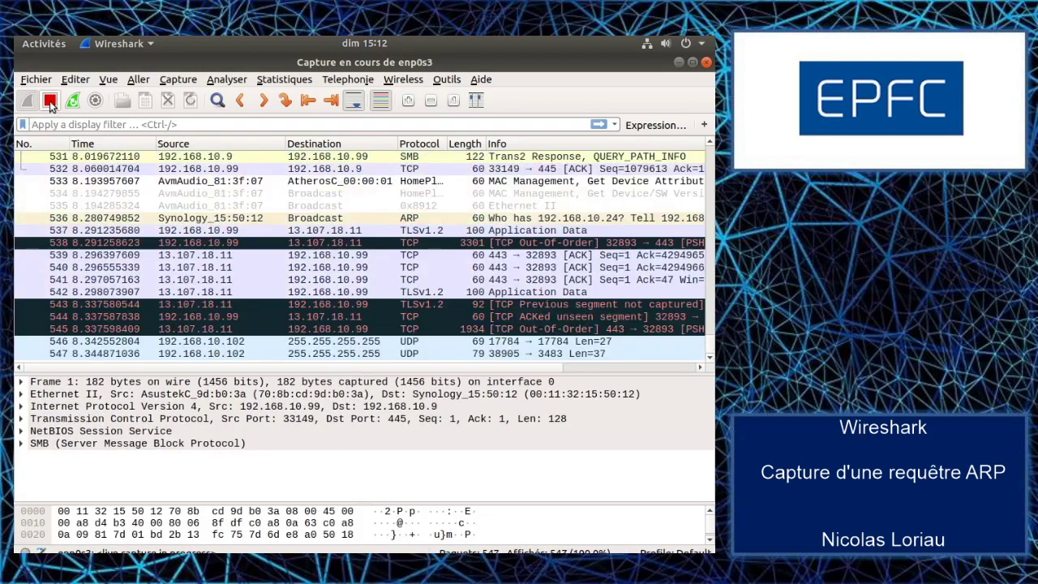
click(50, 100)
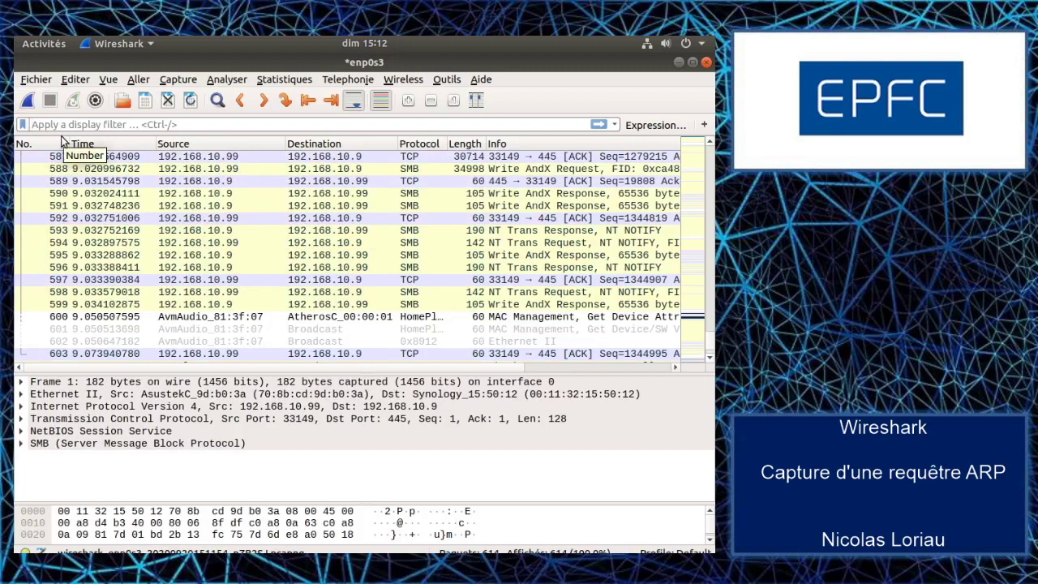
Step: Fill in the recent display filter "(arp or icmp) and (eth.src != 00:11:32:15:50:12)" and highlight its two conditions
click(614, 124)
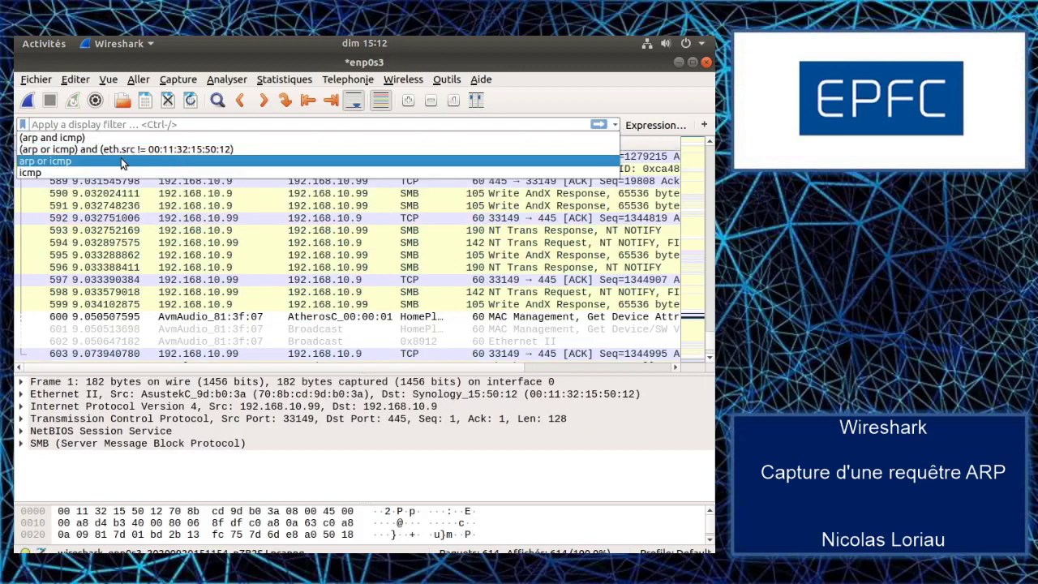
click(94, 149)
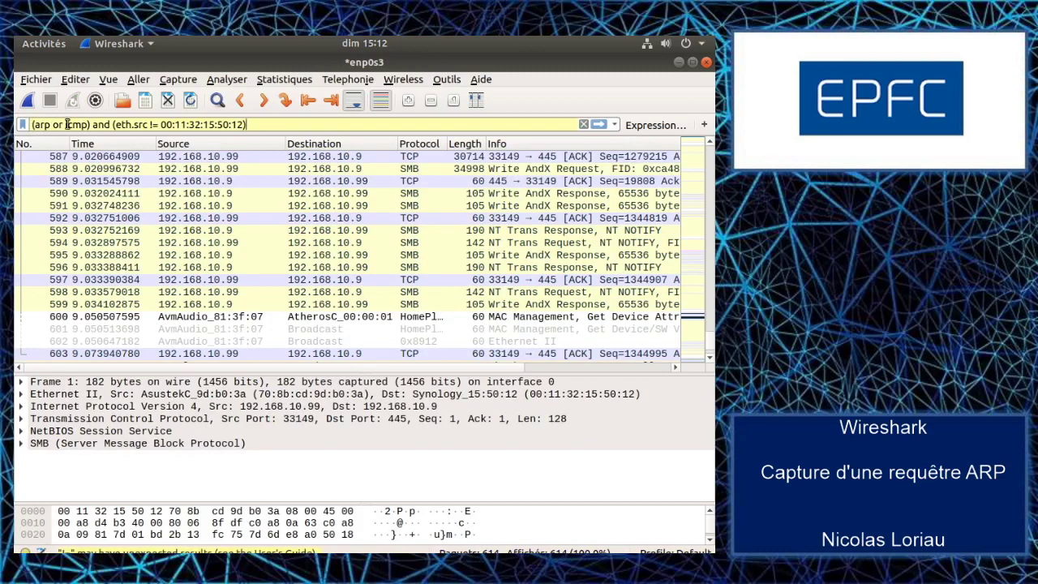
drag(94, 124, 249, 125)
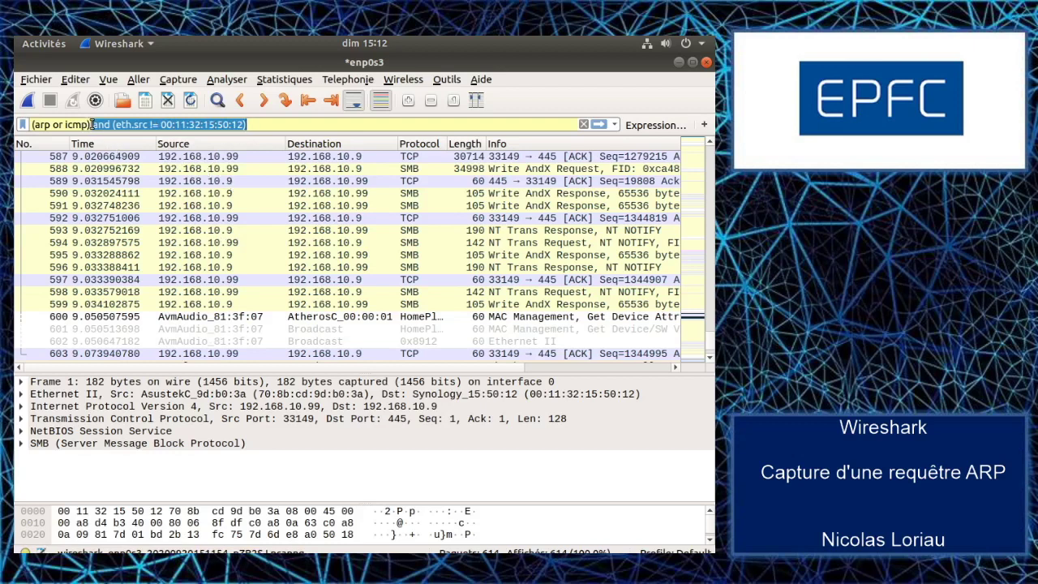
drag(91, 124, 35, 123)
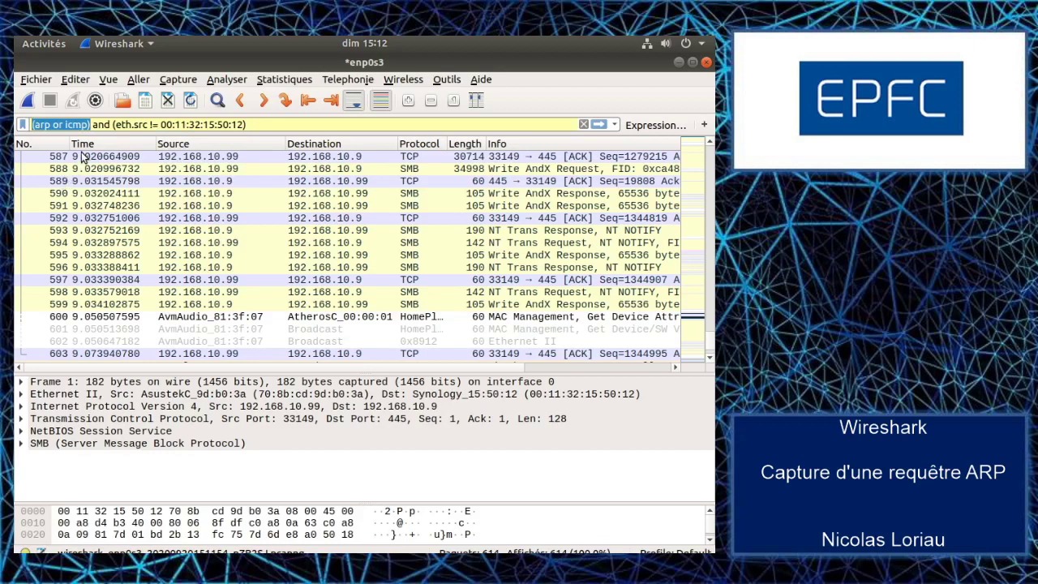
Step: Restore the Wireshark window to its smaller size and prepare the command "ping 192.168.10.2" in the terminal without running it
click(692, 64)
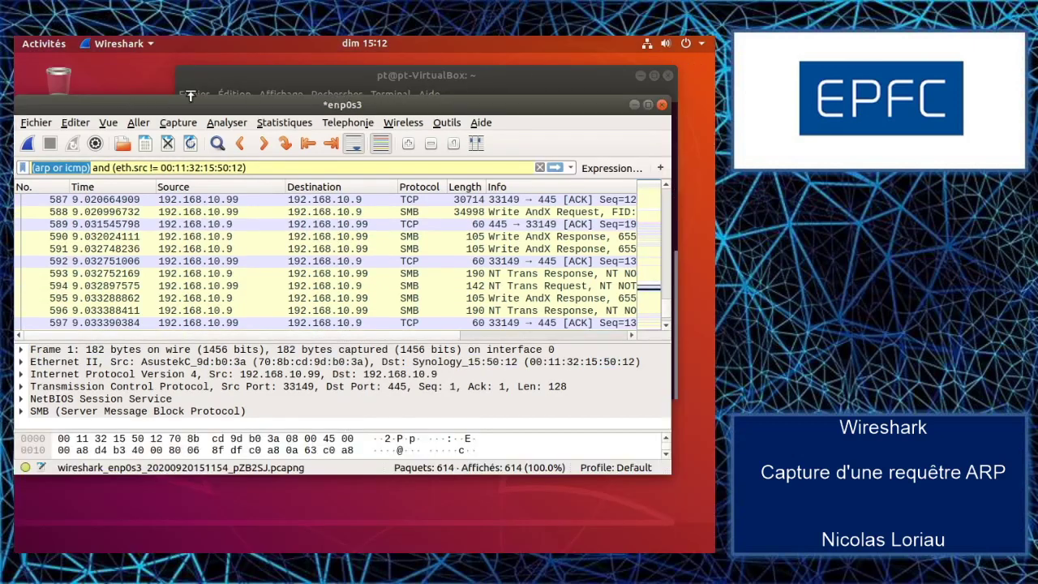
click(254, 74)
text(ping 192.1)
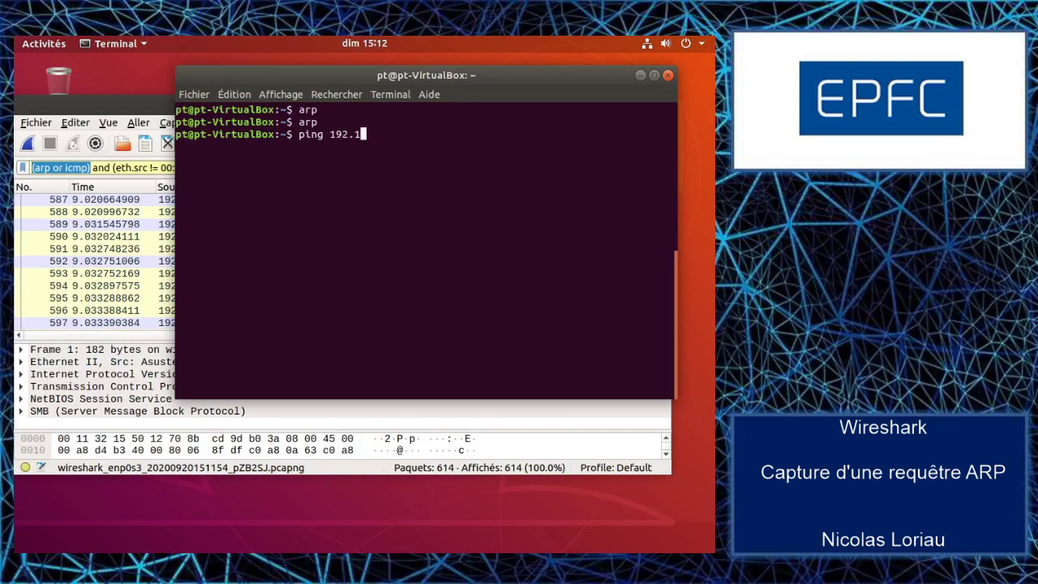
text(68.10.2)
Step: Start a new Wireshark capture without saving the previous packets, and run the prepared ping in the terminal
click(119, 103)
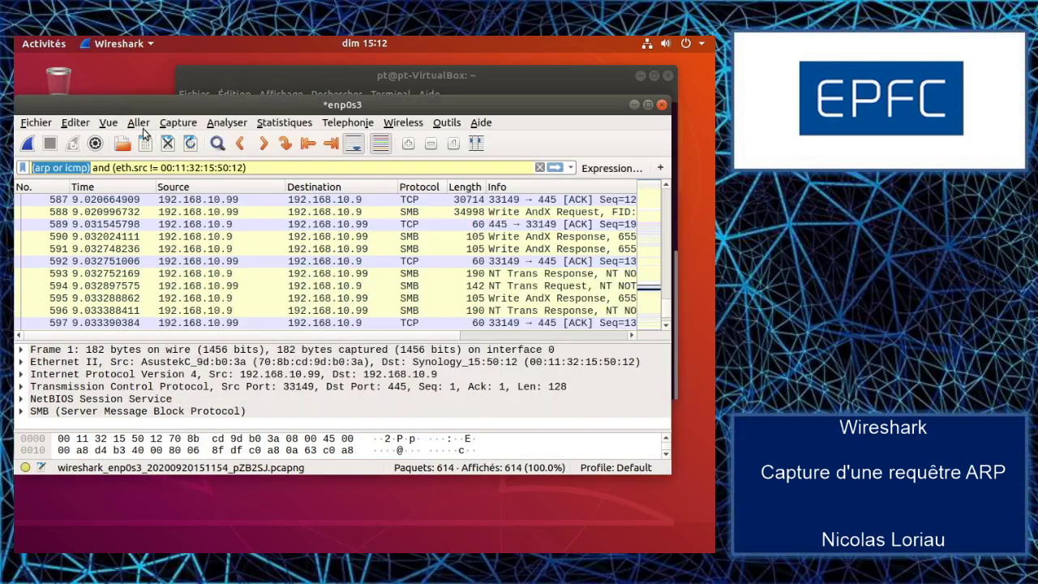
click(27, 144)
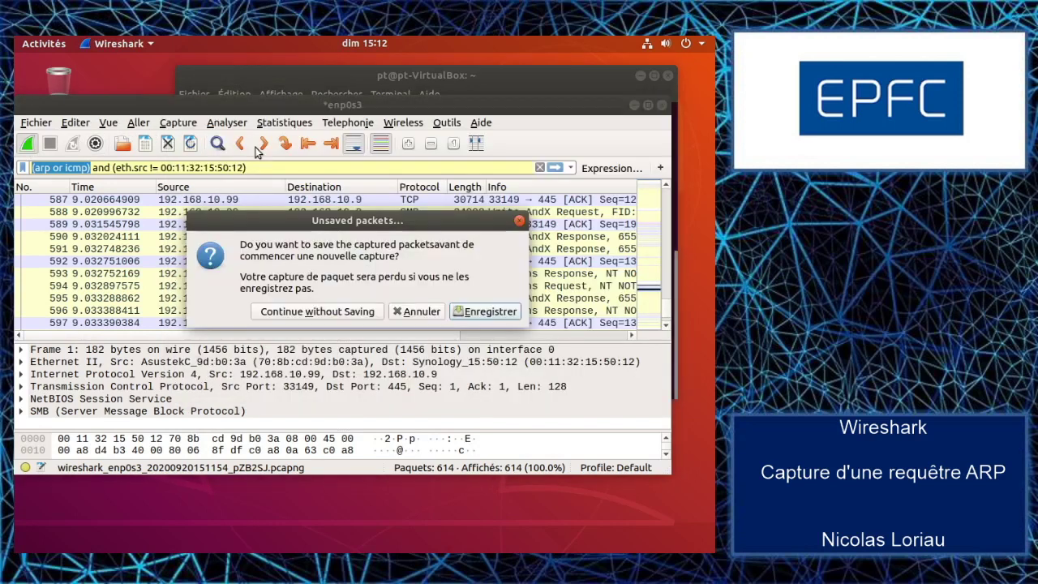
click(347, 313)
click(468, 76)
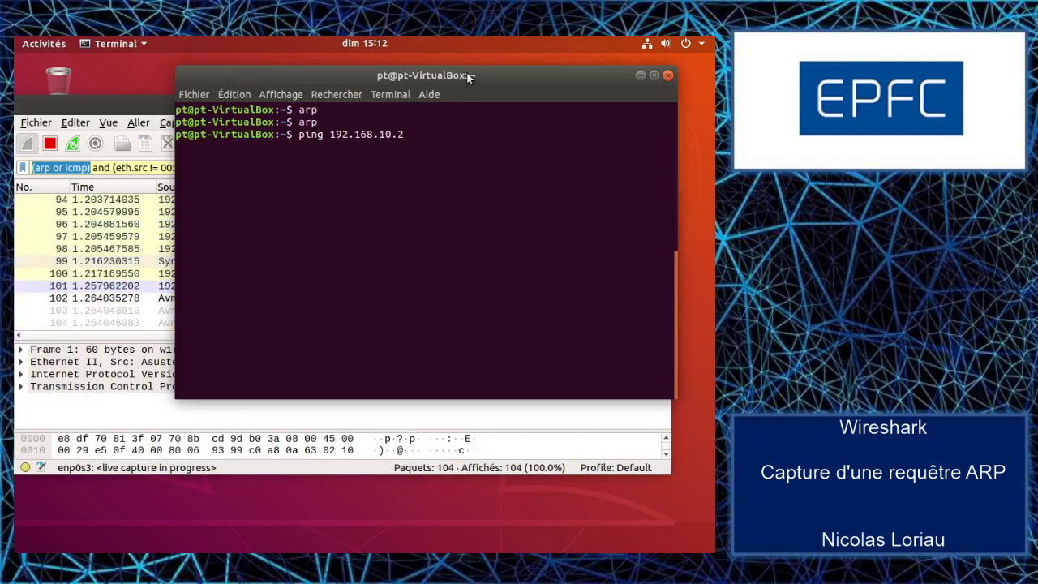
key(Return)
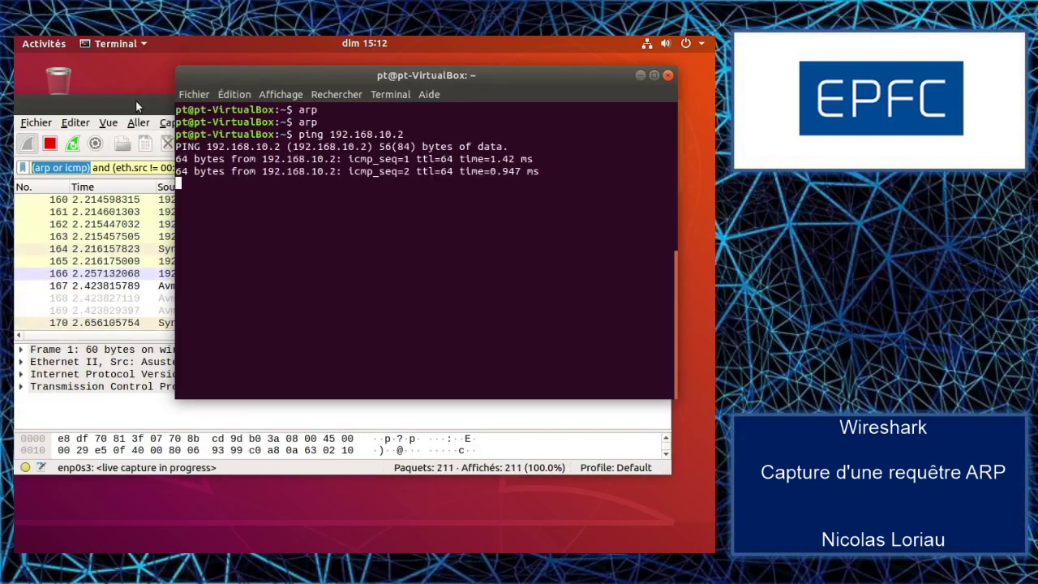
Step: Stop the Wireshark capture and apply the prepared ARP/ICMP display filter to the captured packets
click(135, 102)
click(50, 144)
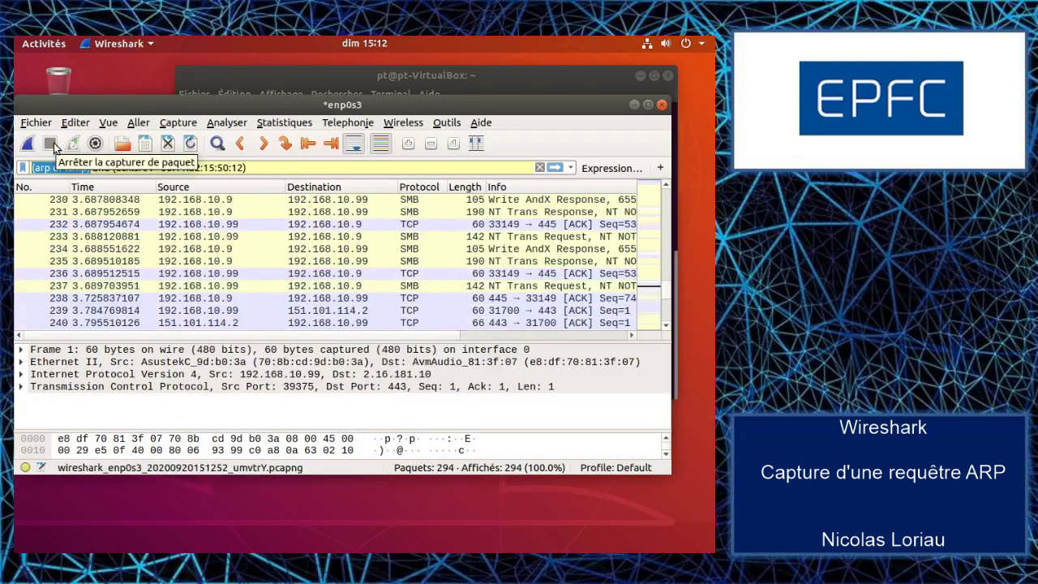
click(277, 168)
key(Return)
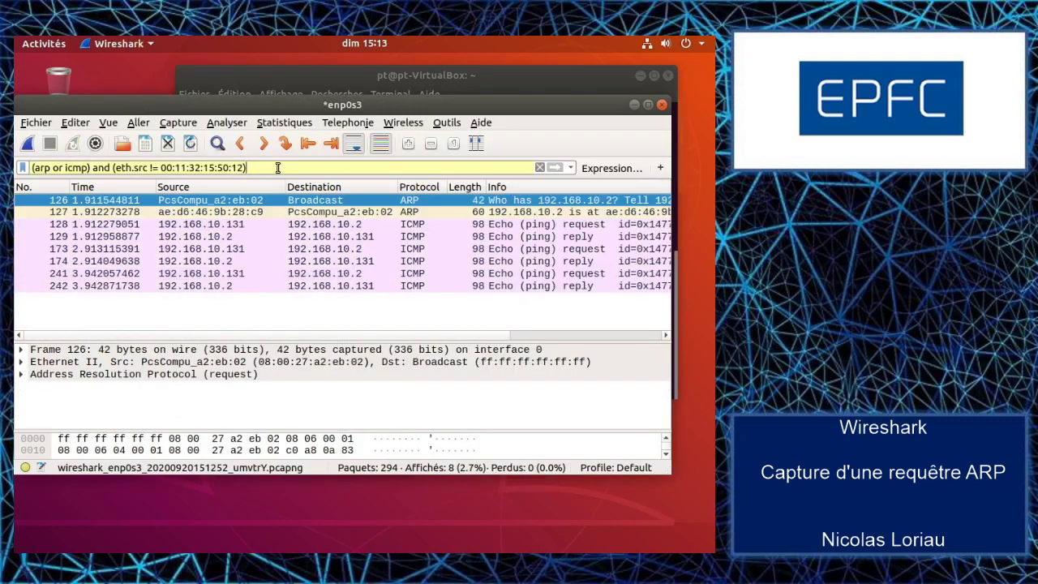
Step: Interrupt the running ping in the terminal and return to Wireshark with its window maximized
click(400, 76)
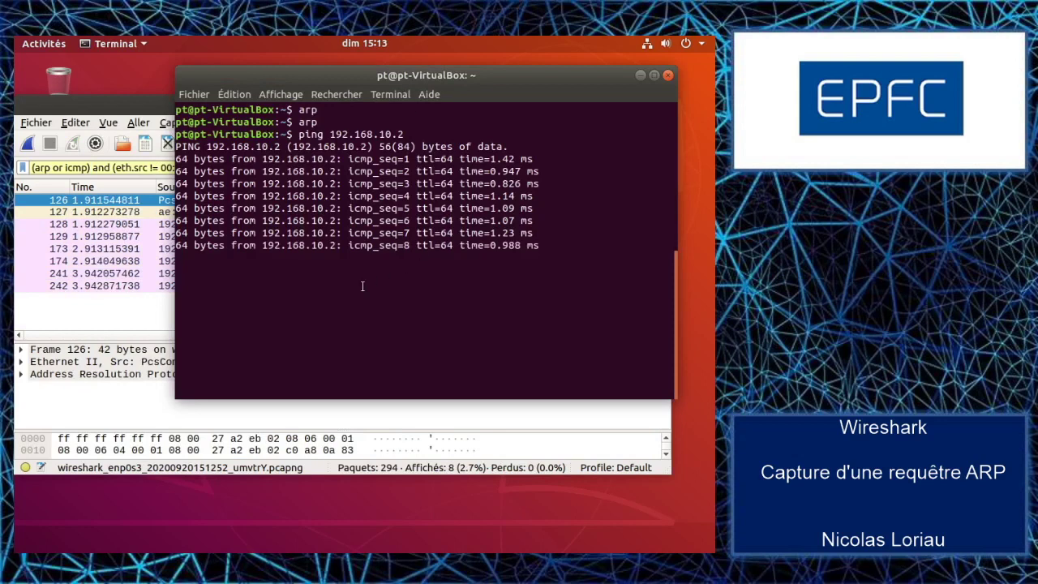
key(ctrl+c)
click(138, 102)
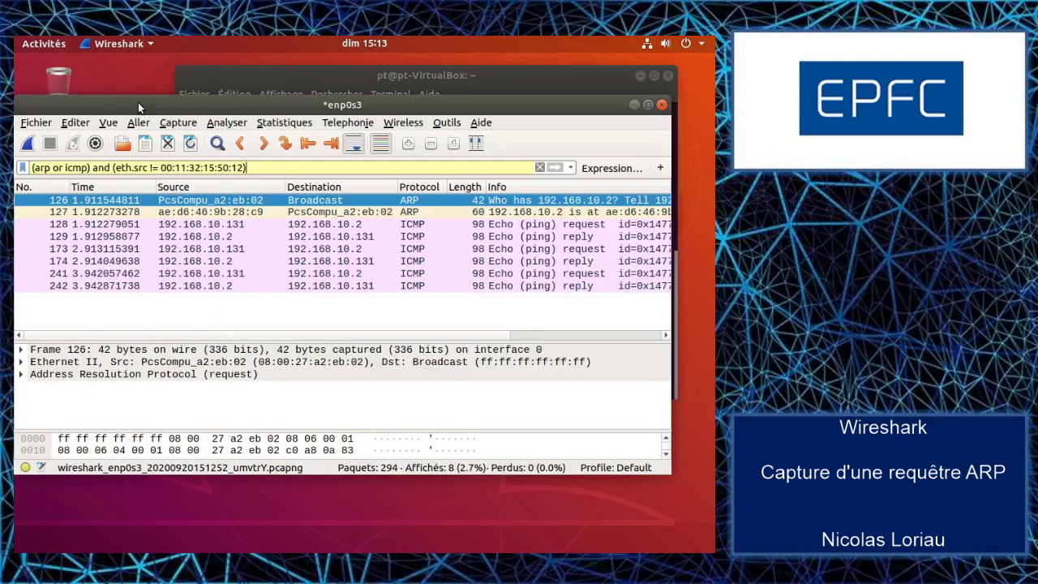
click(648, 105)
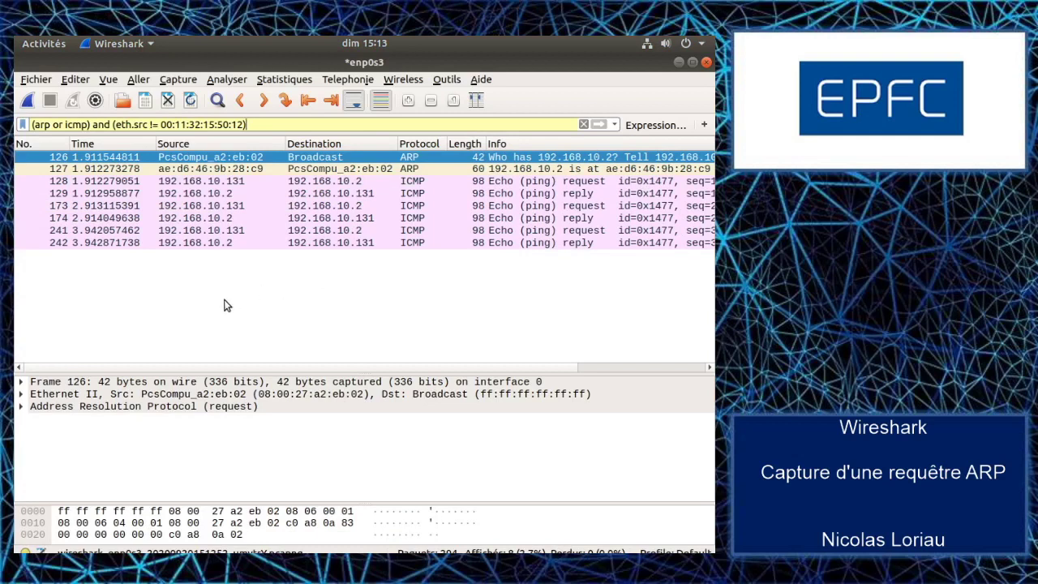
Step: Enlarge the packet details and examine the Ethernet II source and destination addresses of the ARP request and its reply
drag(245, 375, 278, 281)
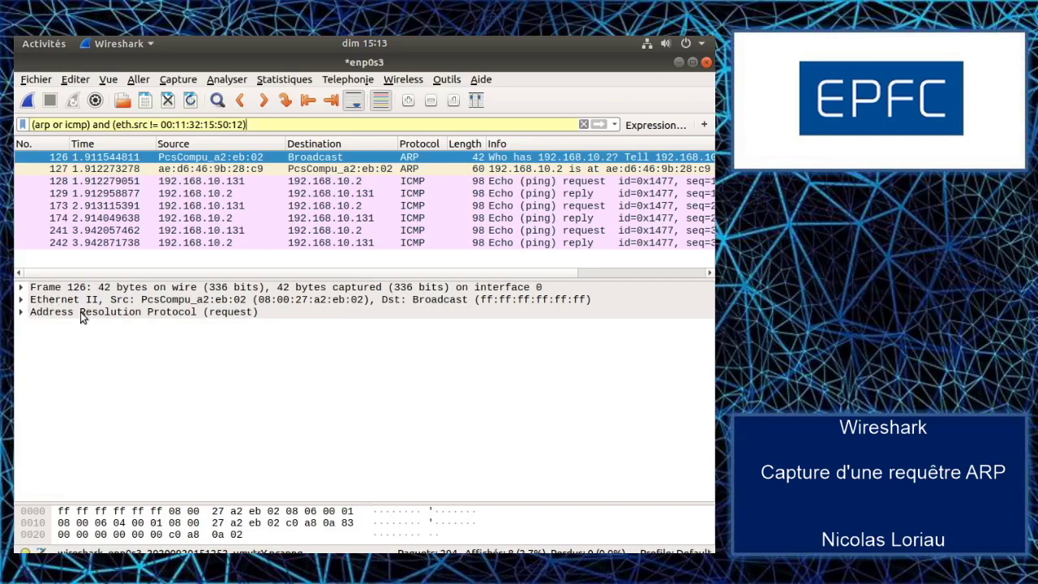
click(21, 301)
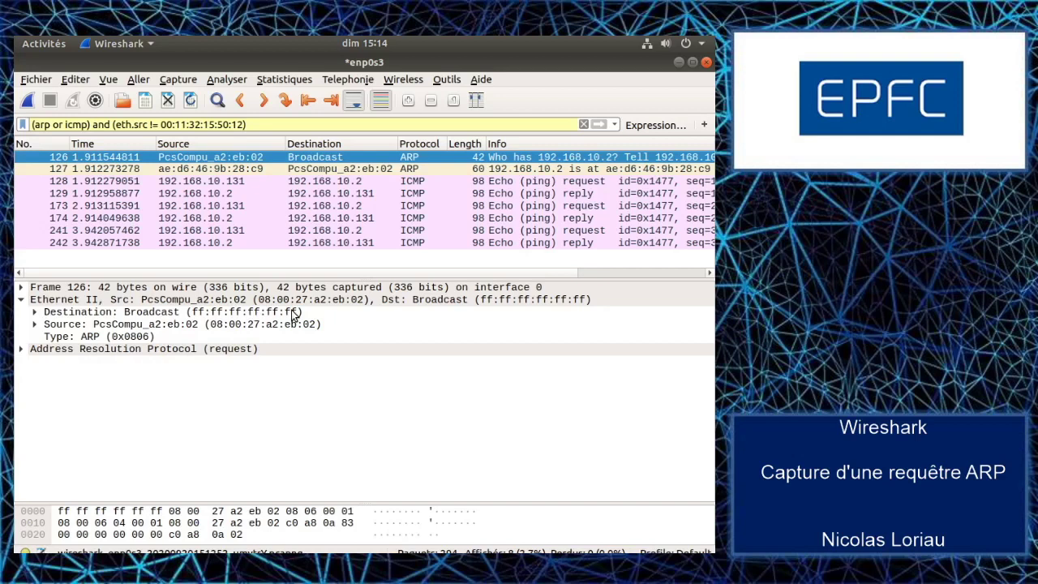
click(243, 170)
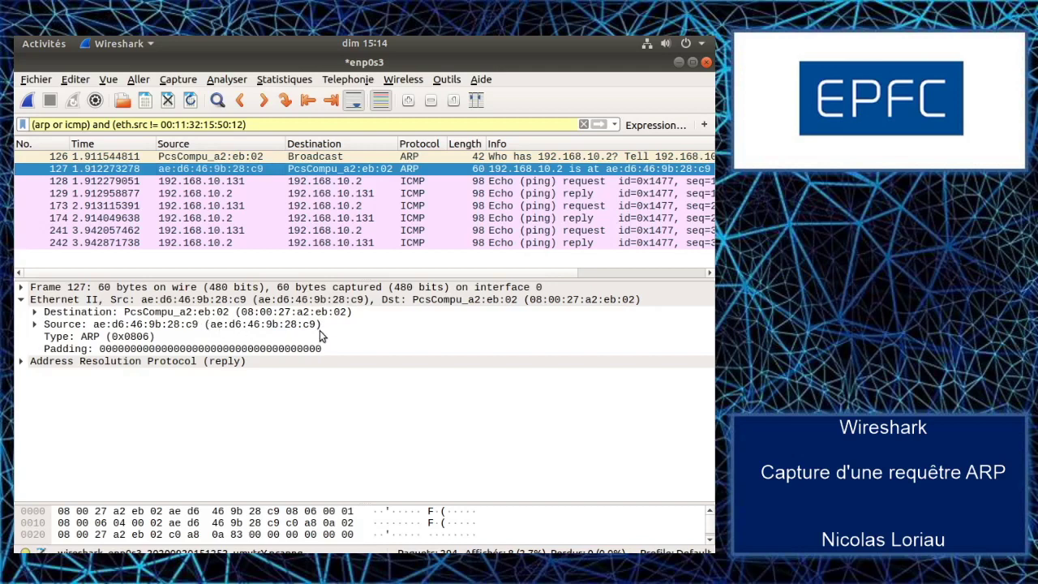
click(255, 159)
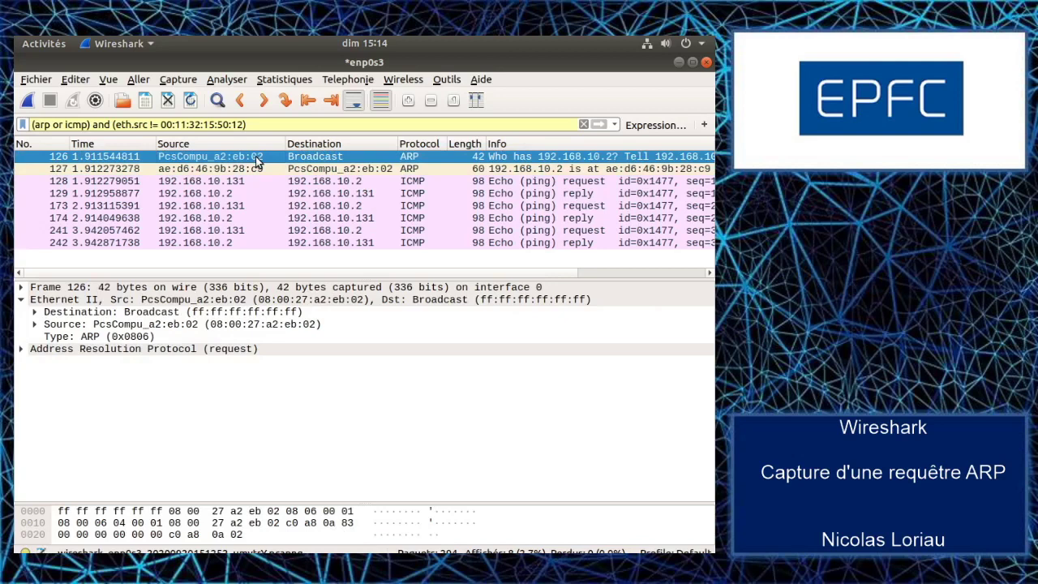
click(244, 168)
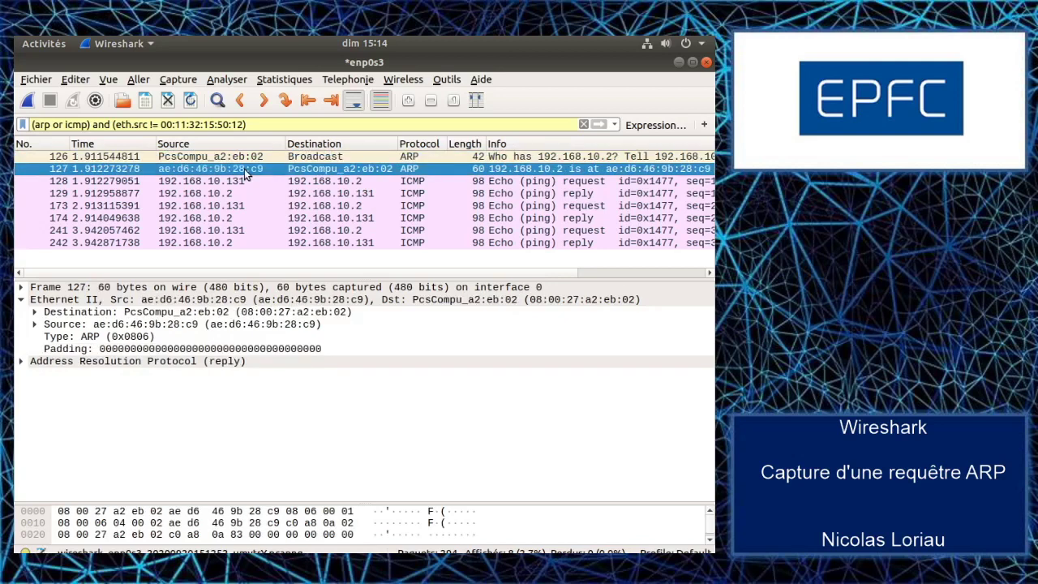
Step: Minimize Wireshark, list the ARP cache in the terminal with arp and arp -a, and highlight the IP and MAC addresses of 192.168.10.2
click(679, 63)
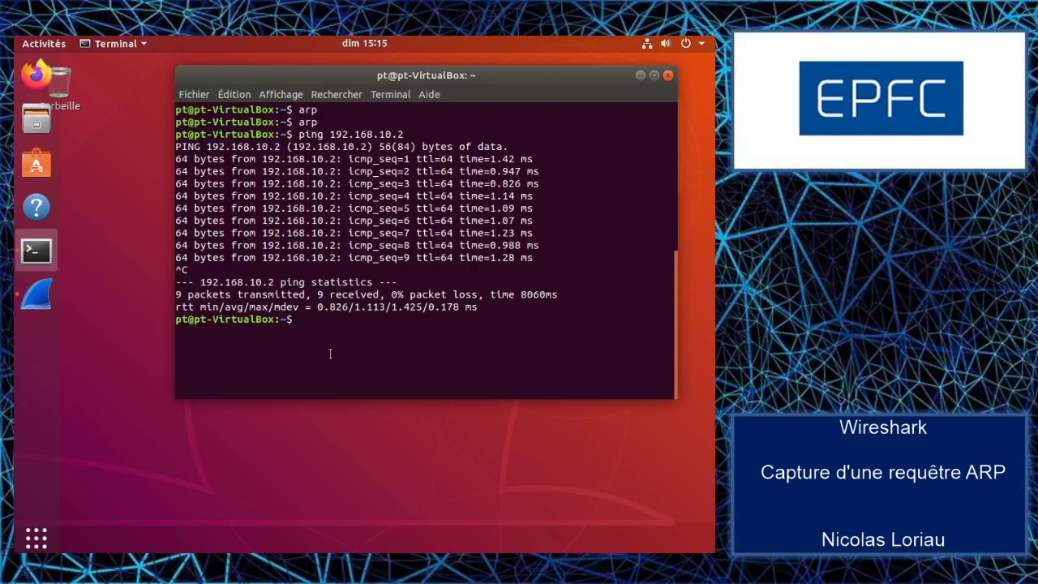
text(arp)
key(Return)
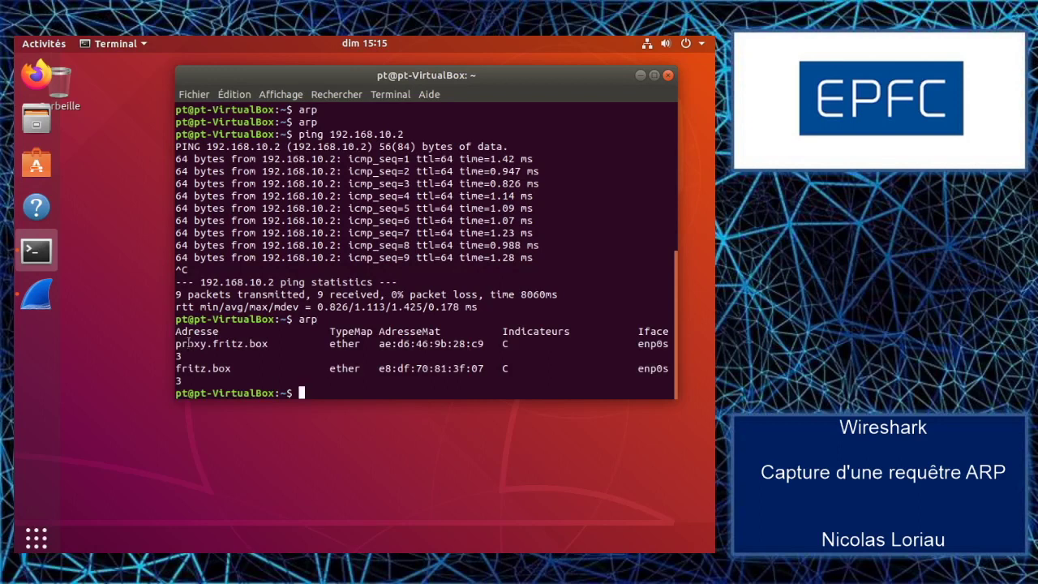
text(arp -a)
key(Return)
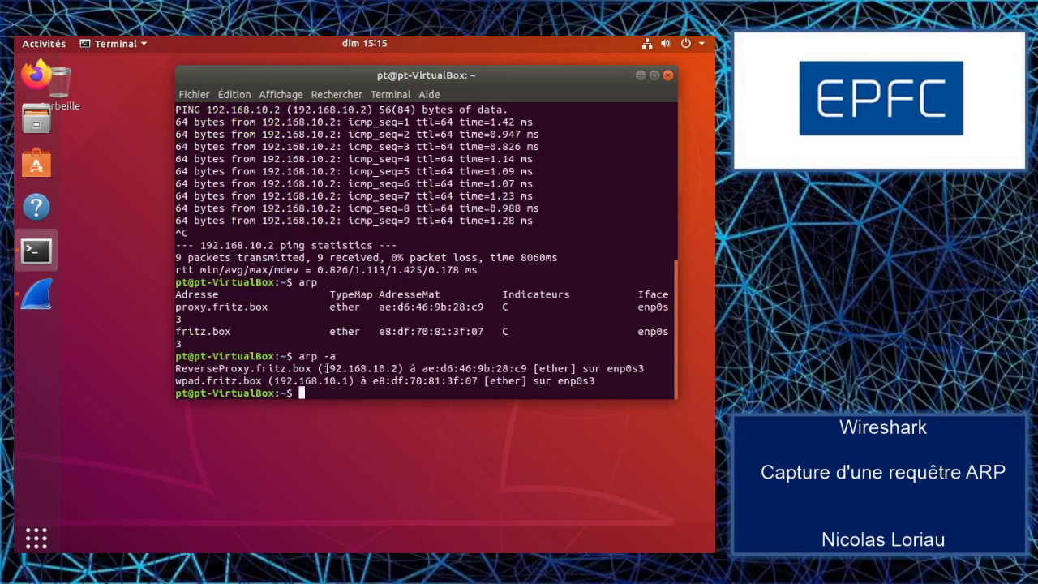
drag(322, 368, 401, 368)
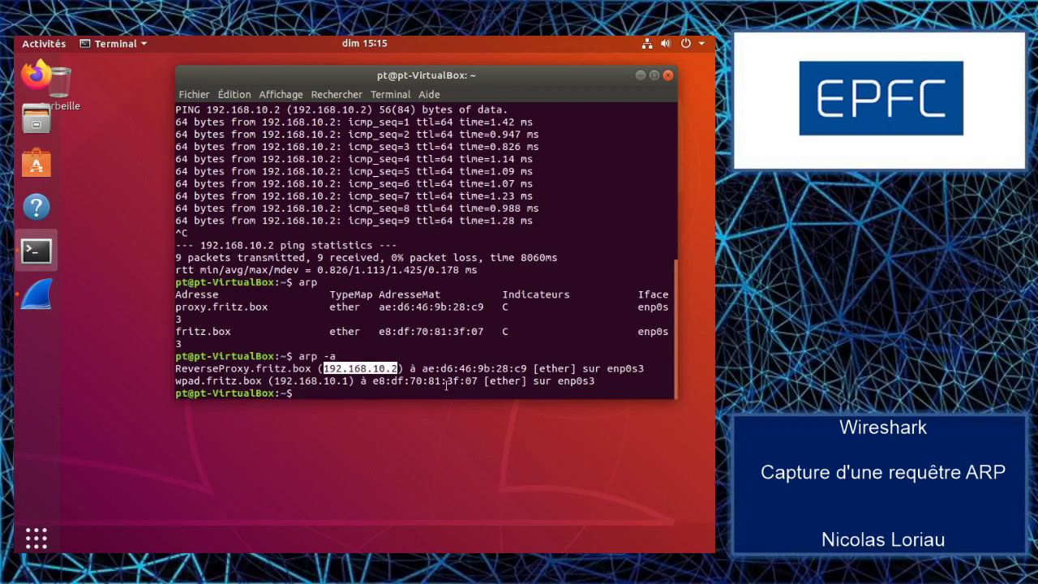
drag(423, 368, 527, 369)
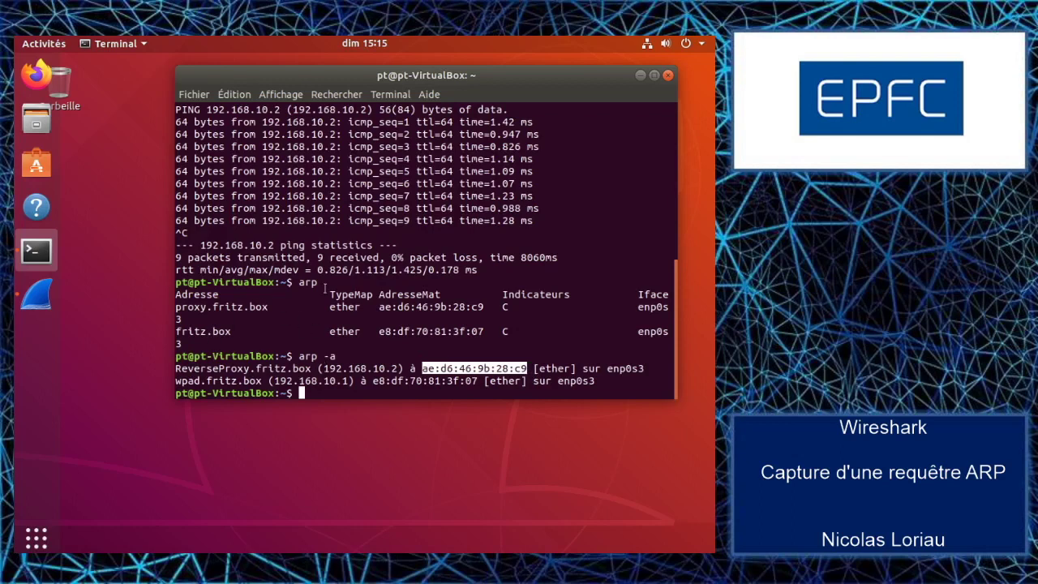
Step: Switch back to Wireshark and display the details of the first ICMP echo request to 192.168.10.2
click(41, 295)
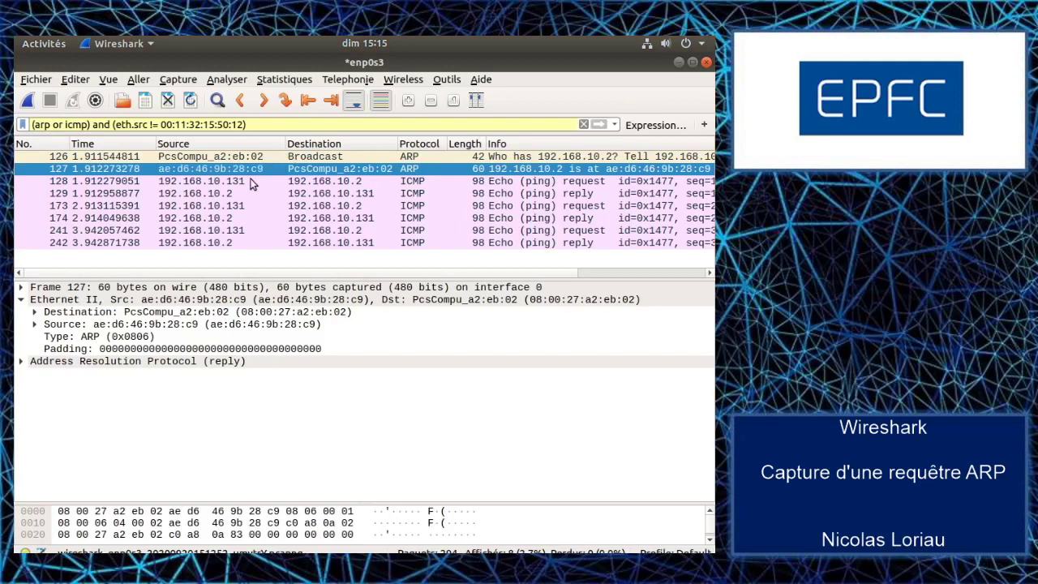
click(218, 187)
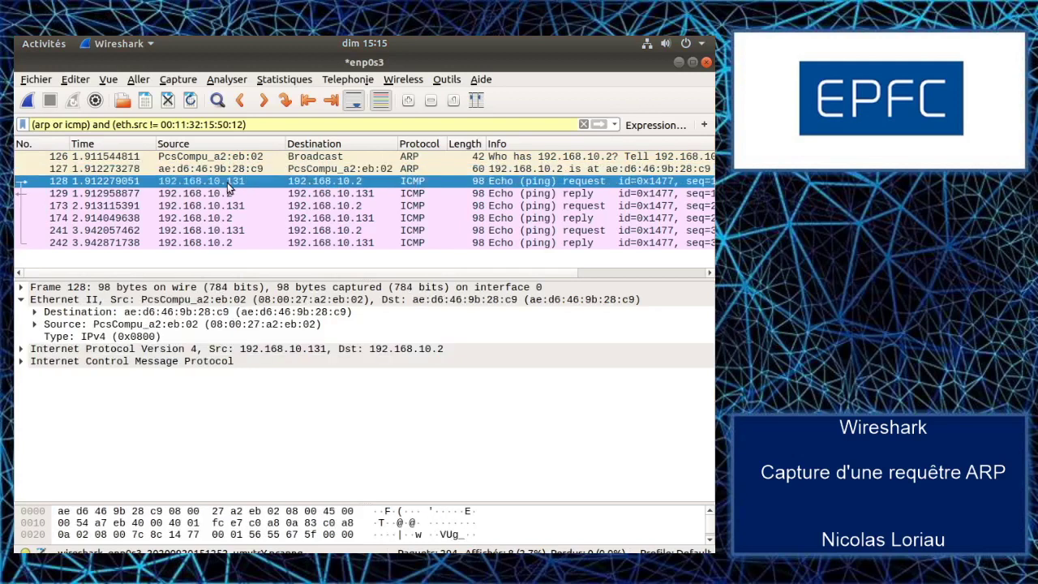